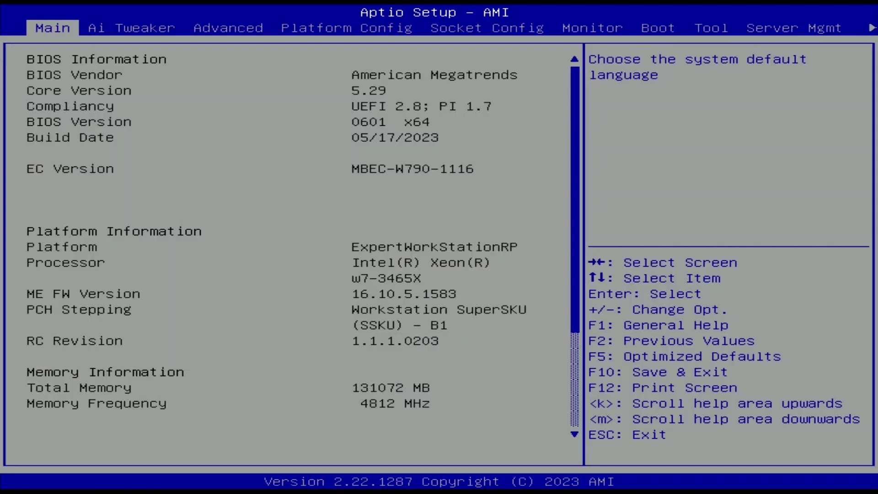
On Ai Tweaker, set ASUS MultiCore Enhancement to Enabled – Remove All limits and bring up CPU Core Ratio's choices.
{"action": "key", "text": "Right"}
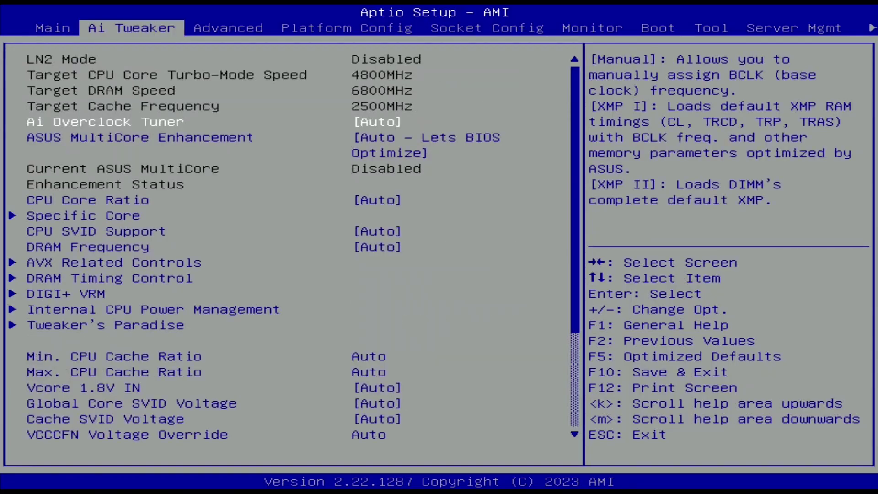
{"action": "key", "text": "Down"}
{"action": "key", "text": "Return"}
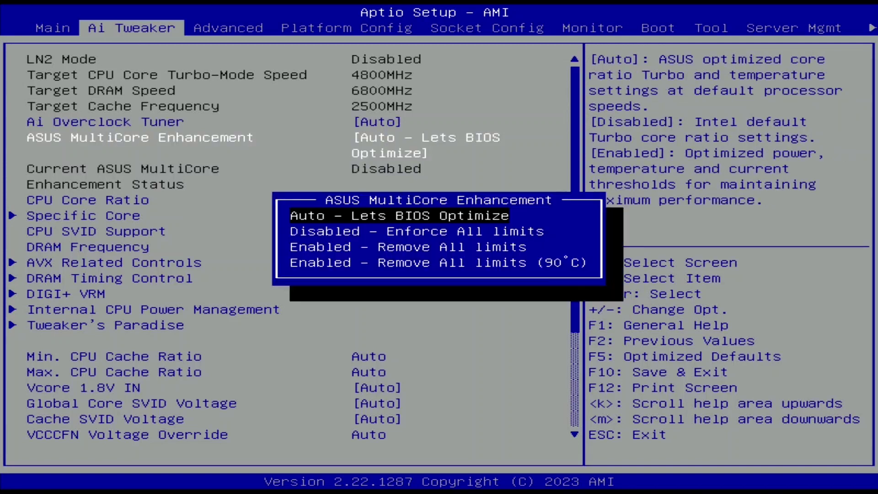
{"action": "key", "text": "Down"}
{"action": "key", "text": "Down"}
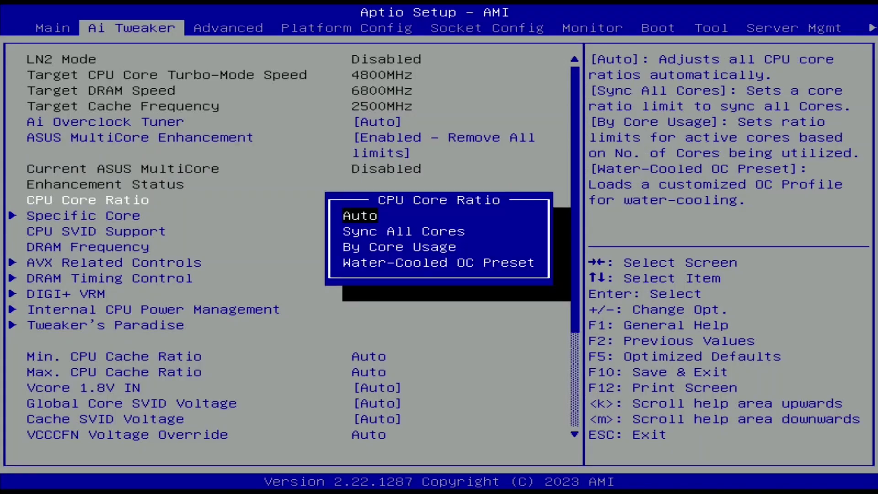
{"action": "key", "text": "Down"}
{"action": "key", "text": "Down"}
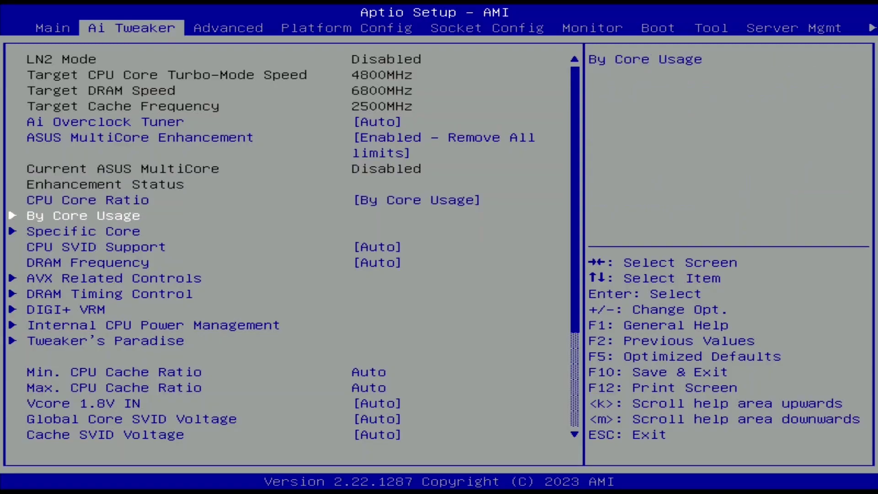
Choose By Core Usage and set turbo ratio 51 for 8 cores and 49 for 12 cores.
{"action": "key", "text": "Return"}
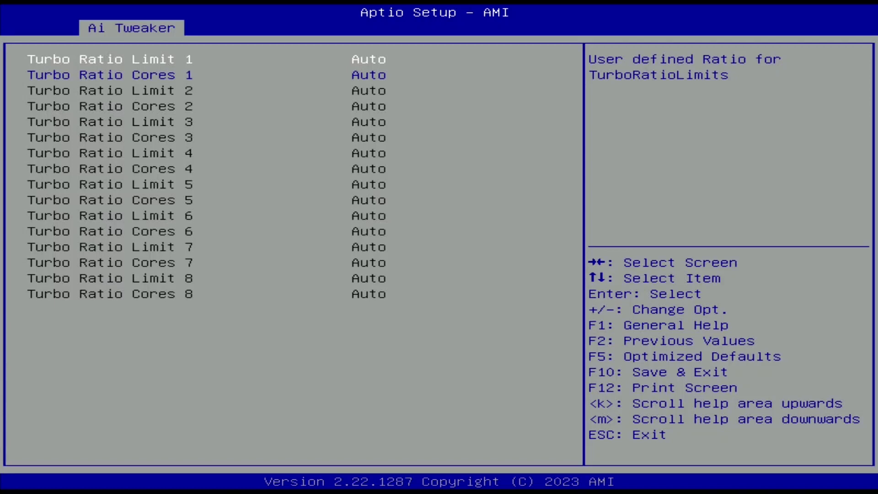
{"action": "key", "text": "Return"}
{"action": "type", "text": "51"}
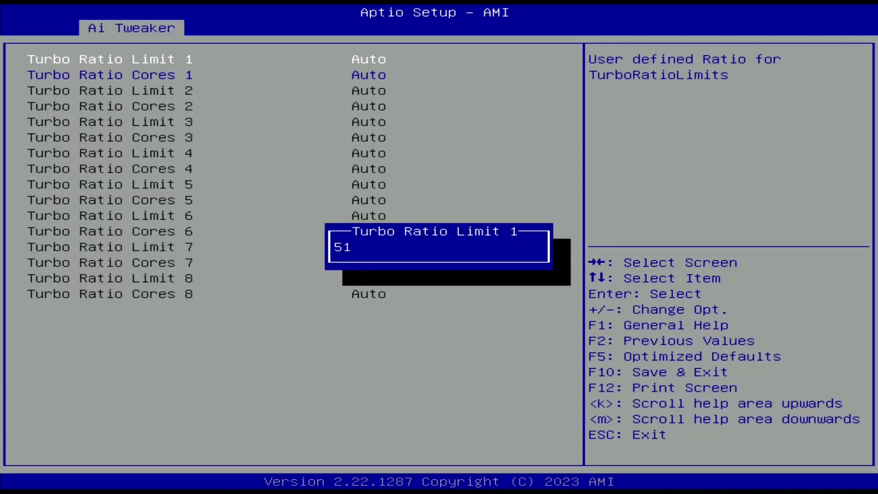
{"action": "key", "text": "Return"}
{"action": "key", "text": "Down"}
{"action": "key", "text": "Return"}
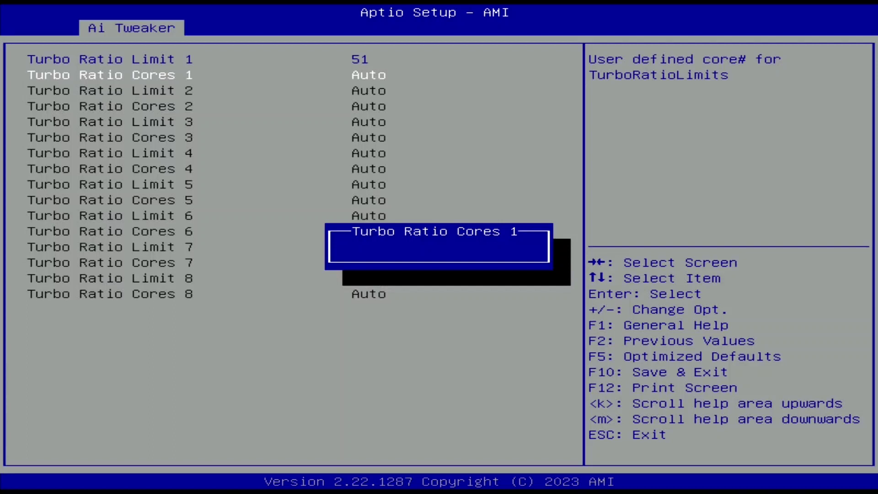
{"action": "type", "text": "8"}
{"action": "key", "text": "Return"}
{"action": "key", "text": "Down"}
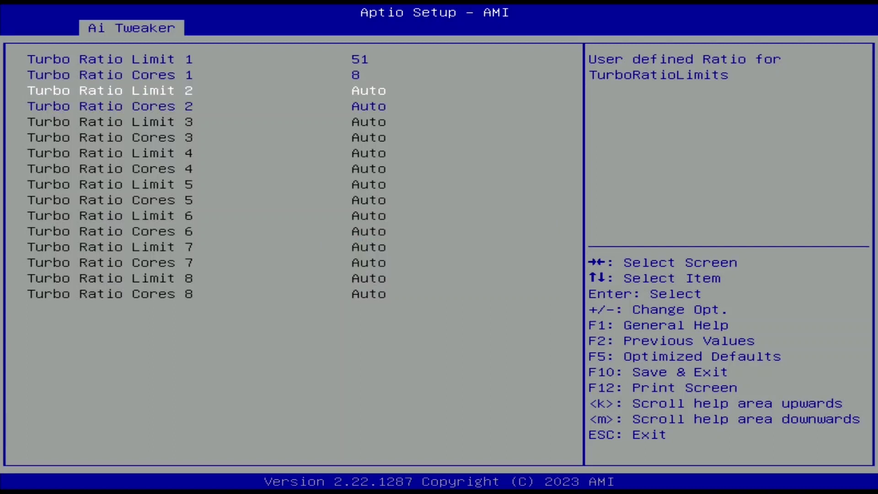
{"action": "key", "text": "Return"}
{"action": "type", "text": "49"}
{"action": "key", "text": "Return"}
{"action": "key", "text": "Down"}
{"action": "key", "text": "Return"}
{"action": "type", "text": "12"}
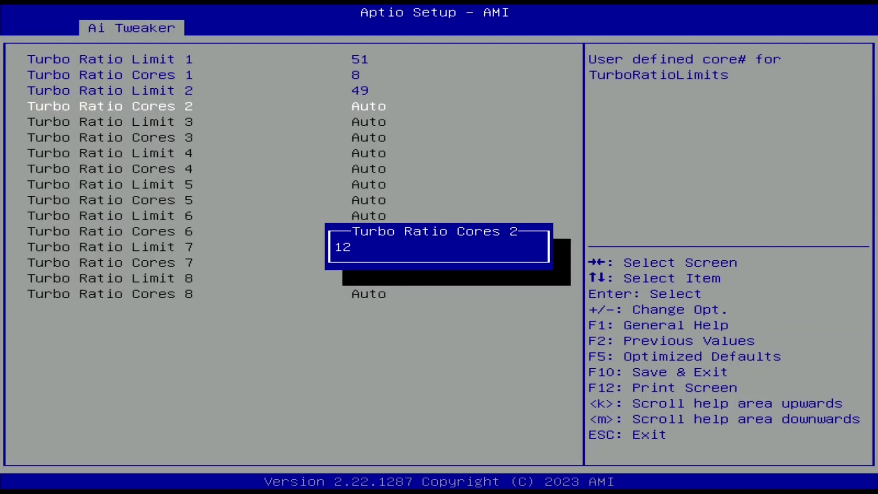
{"action": "key", "text": "Return"}
Set turbo ratio 48 for 16 cores and 47 for 28 cores, then return to Ai Tweaker.
{"action": "key", "text": "Down"}
{"action": "key", "text": "Return"}
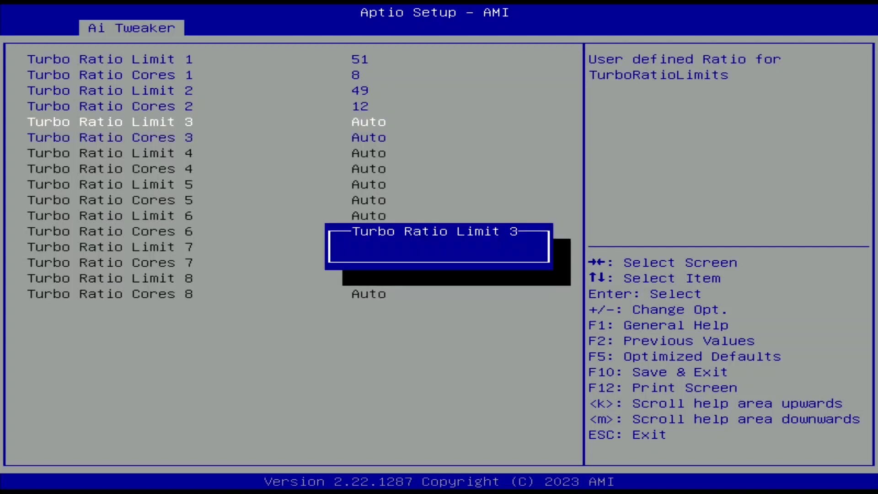
{"action": "type", "text": "48"}
{"action": "key", "text": "Return"}
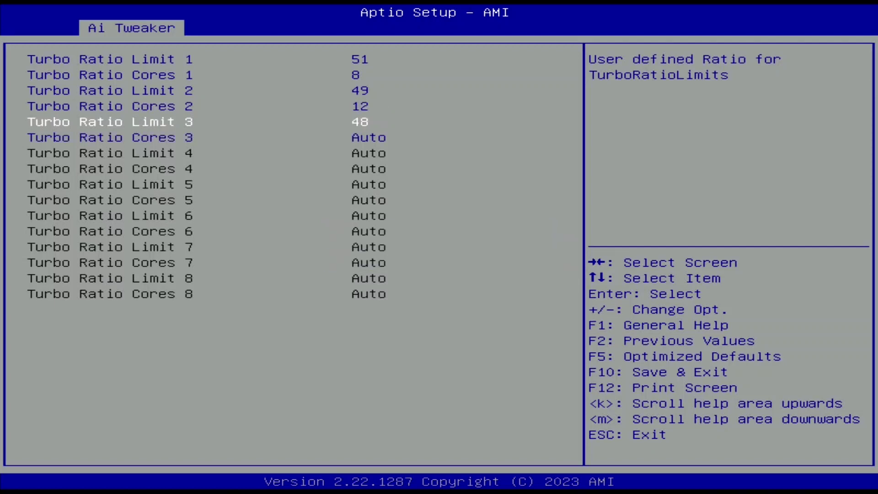
{"action": "key", "text": "Down"}
{"action": "key", "text": "Return"}
{"action": "type", "text": "16"}
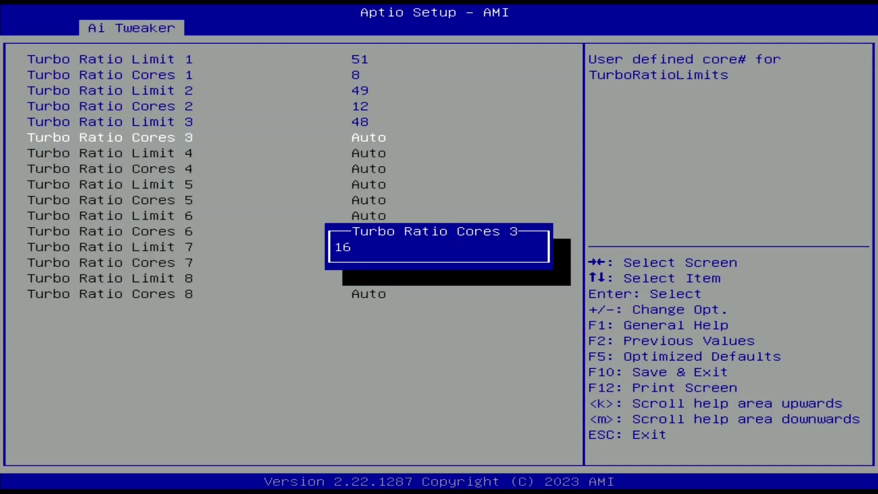
{"action": "key", "text": "Return"}
{"action": "key", "text": "Down"}
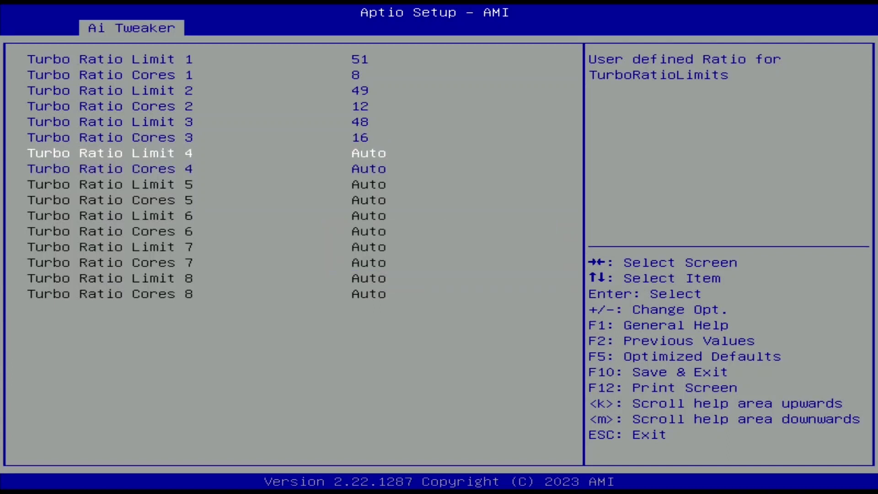
{"action": "key", "text": "Return"}
{"action": "type", "text": "47"}
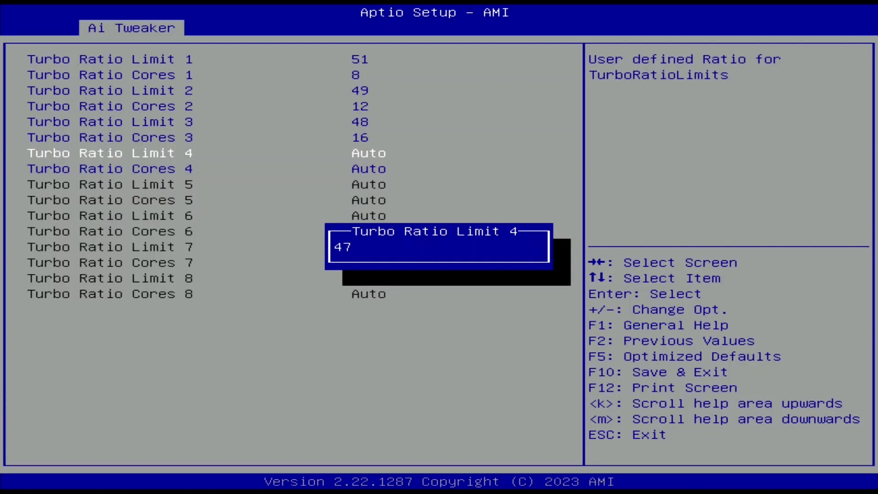
{"action": "key", "text": "Return"}
{"action": "key", "text": "Down"}
{"action": "key", "text": "Return"}
{"action": "type", "text": "28"}
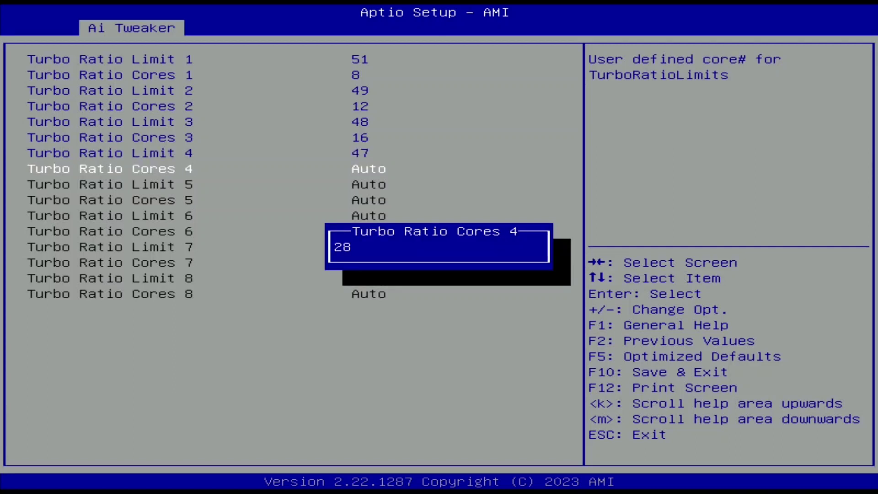
{"action": "key", "text": "Return"}
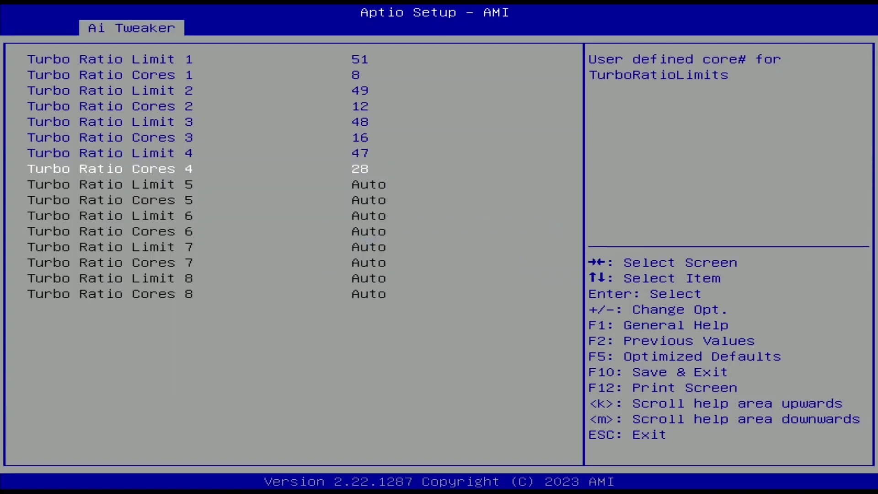
{"action": "key", "text": "Escape"}
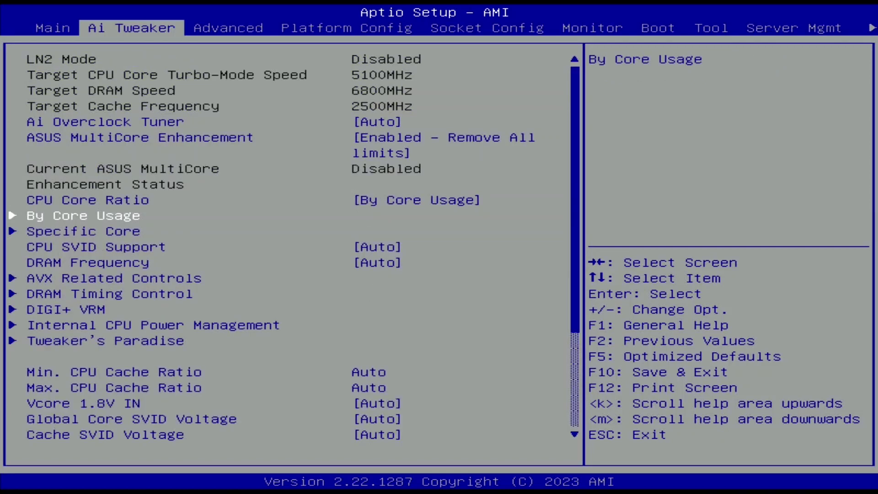
In the Specific Core menu, set Core7 Specific Ratio Limit to 50 and go back.
{"action": "key", "text": "Down"}
{"action": "key", "text": "Return"}
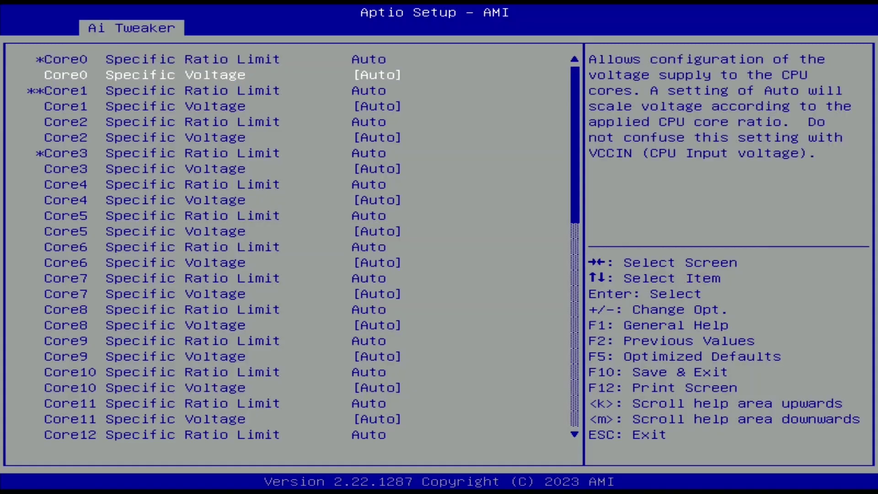
{"action": "key", "text": "Down"}
{"action": "key", "text": "Down"}
{"action": "key", "text": "Down"}
{"action": "key", "text": "Down"}
{"action": "key", "text": "Down"}
{"action": "key", "text": "Down"}
{"action": "key", "text": "Down"}
{"action": "key", "text": "Down"}
{"action": "key", "text": "Down"}
{"action": "key", "text": "Down"}
{"action": "key", "text": "Down"}
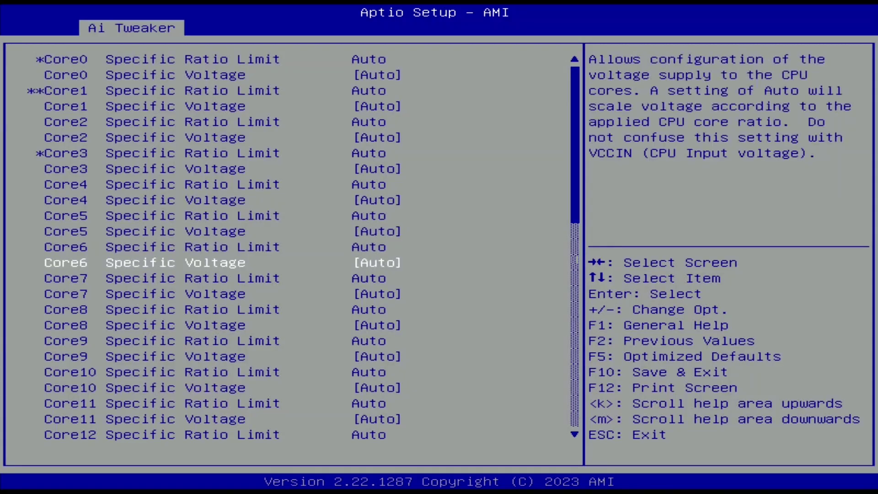
{"action": "key", "text": "Down"}
{"action": "key", "text": "Return"}
{"action": "type", "text": "50"}
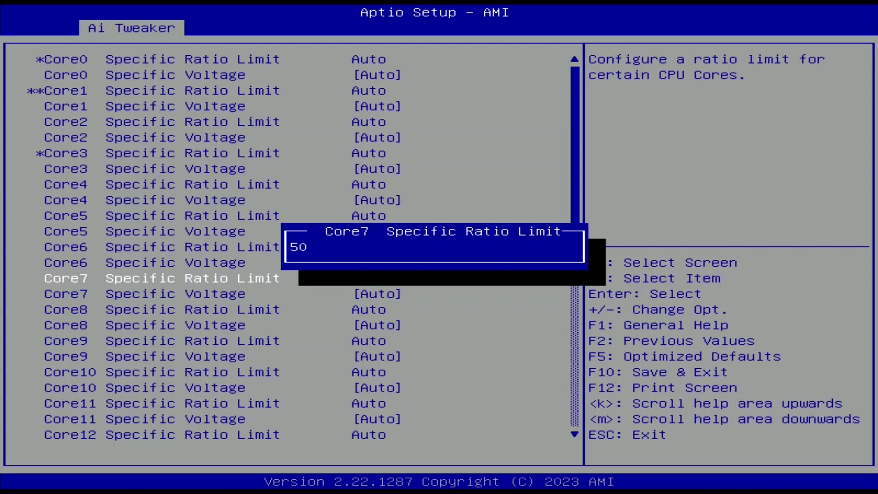
{"action": "key", "text": "Return"}
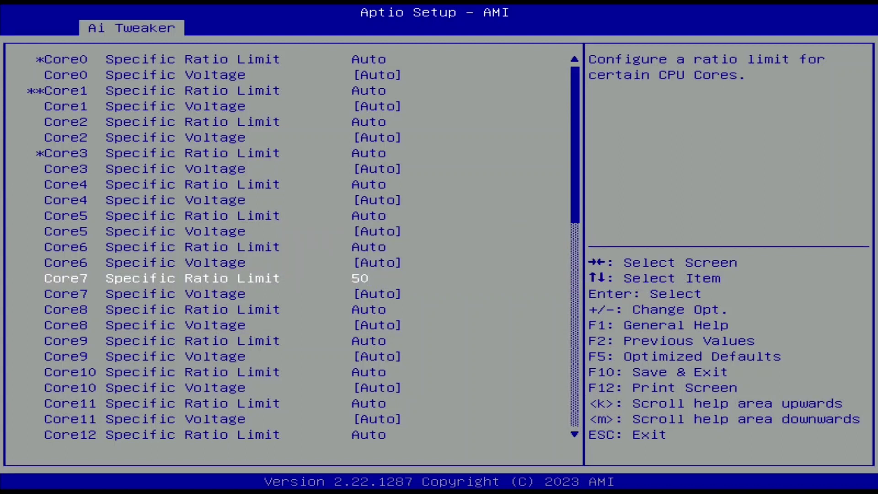
{"action": "key", "text": "Escape"}
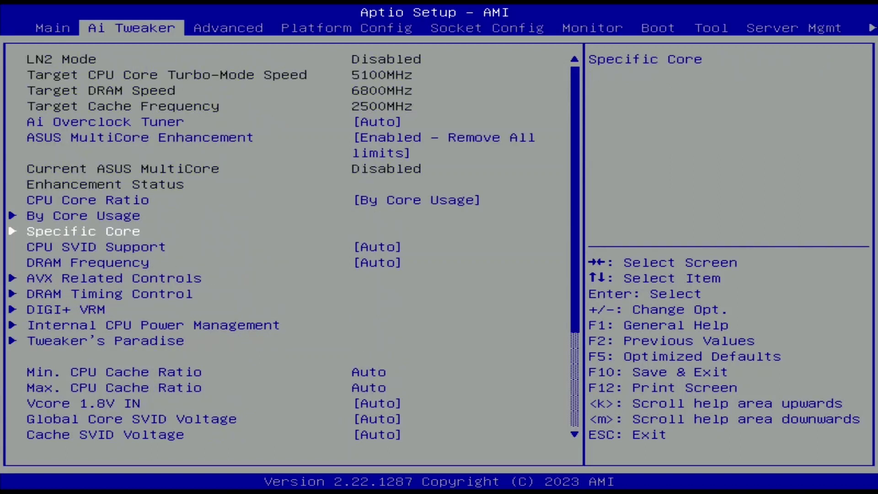
Select DDR5-6800MHz as the DRAM Frequency.
{"action": "key", "text": "Down"}
{"action": "key", "text": "Down"}
{"action": "key", "text": "Return"}
{"action": "key", "text": "Down"}
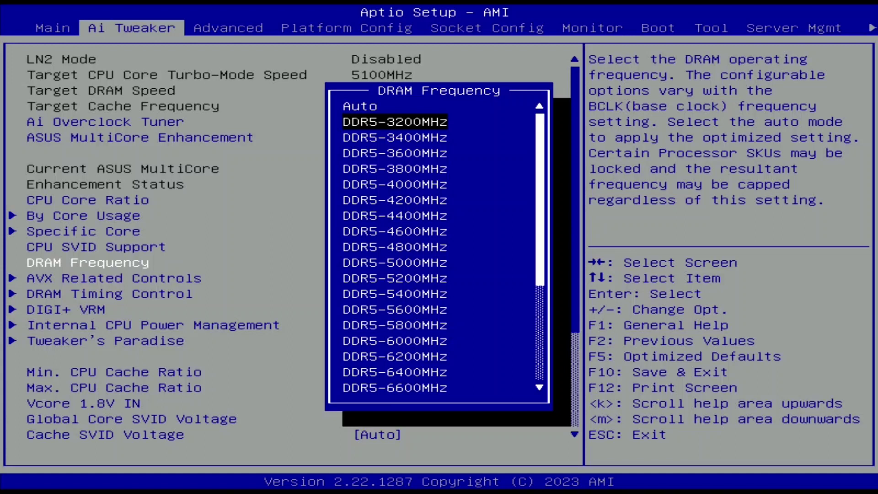
{"action": "key", "text": "Down"}
{"action": "key", "text": "Down"}
{"action": "key", "text": "Down"}
{"action": "key", "text": "Down"}
{"action": "key", "text": "Down"}
{"action": "key", "text": "Down"}
{"action": "key", "text": "Down"}
{"action": "key", "text": "Down"}
{"action": "key", "text": "Down"}
{"action": "key", "text": "Down"}
{"action": "key", "text": "Down"}
{"action": "key", "text": "Down"}
{"action": "key", "text": "Down"}
{"action": "key", "text": "Down"}
{"action": "key", "text": "Down"}
{"action": "key", "text": "Down"}
{"action": "key", "text": "Down"}
{"action": "key", "text": "Down"}
{"action": "key", "text": "Down"}
{"action": "key", "text": "Down"}
{"action": "key", "text": "Up"}
{"action": "key", "text": "Up"}
{"action": "key", "text": "Up"}
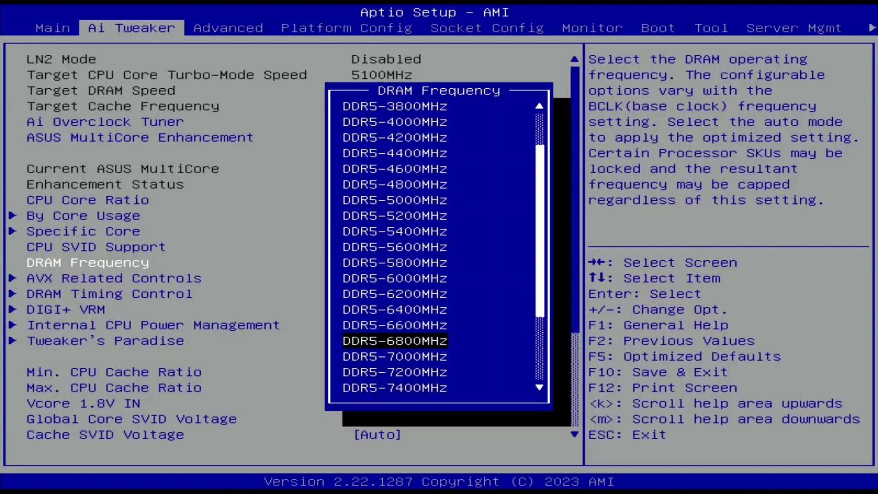
{"action": "key", "text": "Return"}
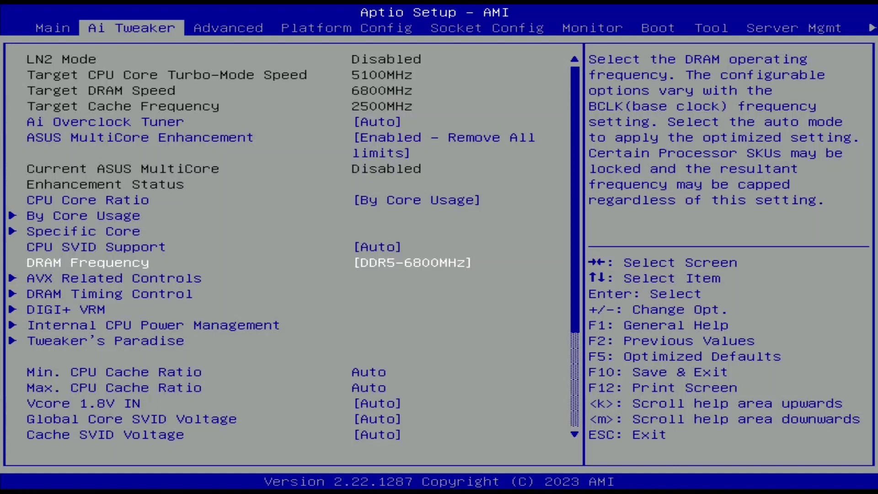
Under AVX Related Controls, set the AVX2 ratio offset to User Specify with value 3.
{"action": "key", "text": "Down"}
{"action": "key", "text": "Return"}
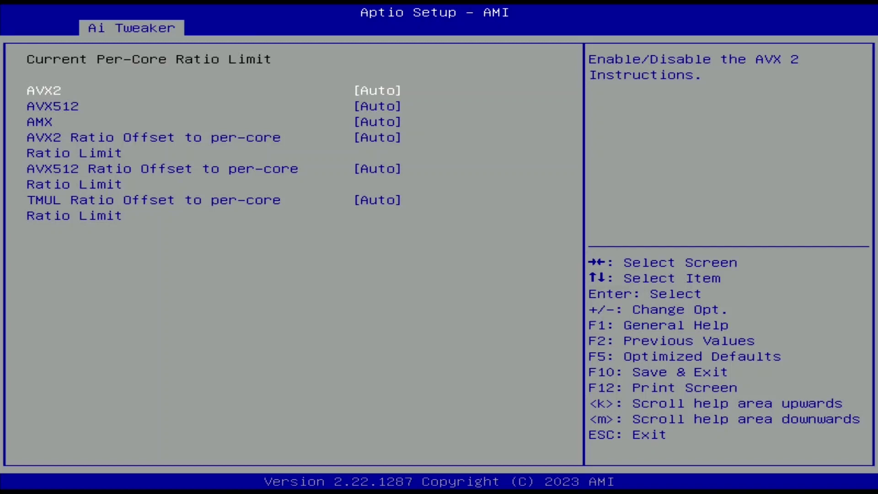
{"action": "key", "text": "Down"}
{"action": "key", "text": "Down"}
{"action": "key", "text": "Down"}
{"action": "key", "text": "Return"}
{"action": "key", "text": "Down"}
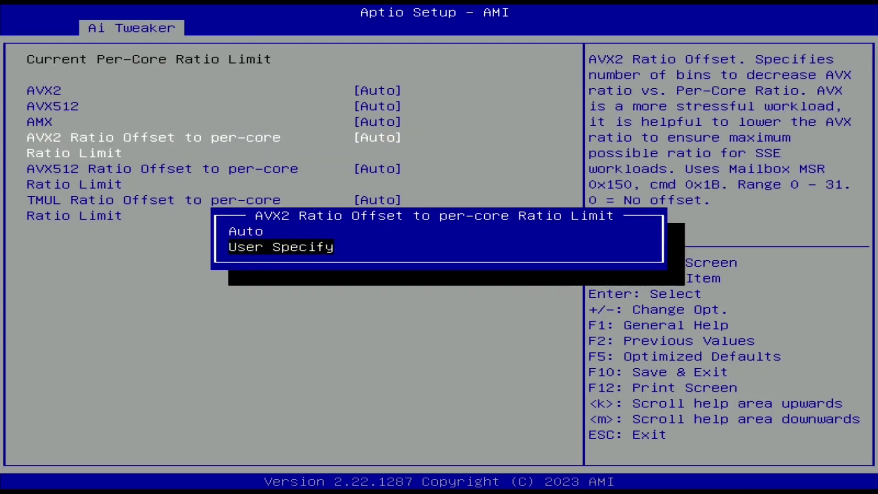
{"action": "key", "text": "Return"}
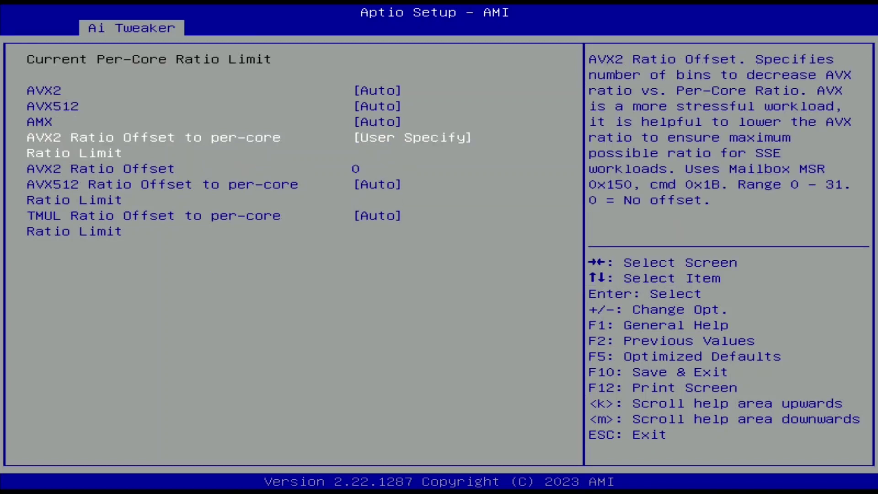
{"action": "key", "text": "Down"}
{"action": "type", "text": "3"}
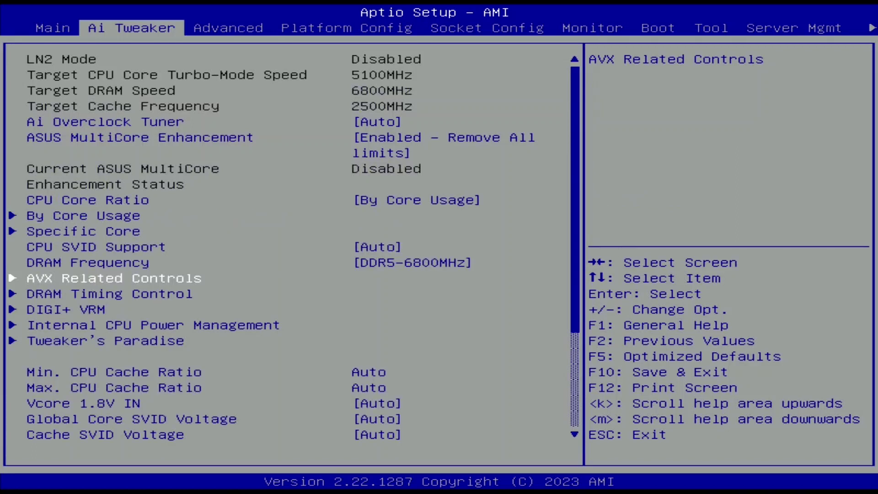
Load the Hynix 6800MHz 1.4v 8x16GB SR preset from DRAM Timing Control's Memory Presets.
{"action": "key", "text": "Down"}
{"action": "key", "text": "Return"}
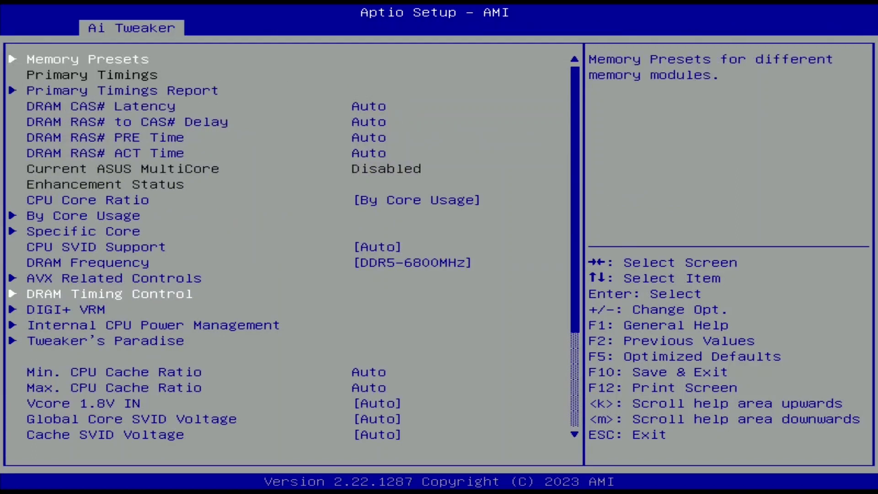
{"action": "key", "text": "Return"}
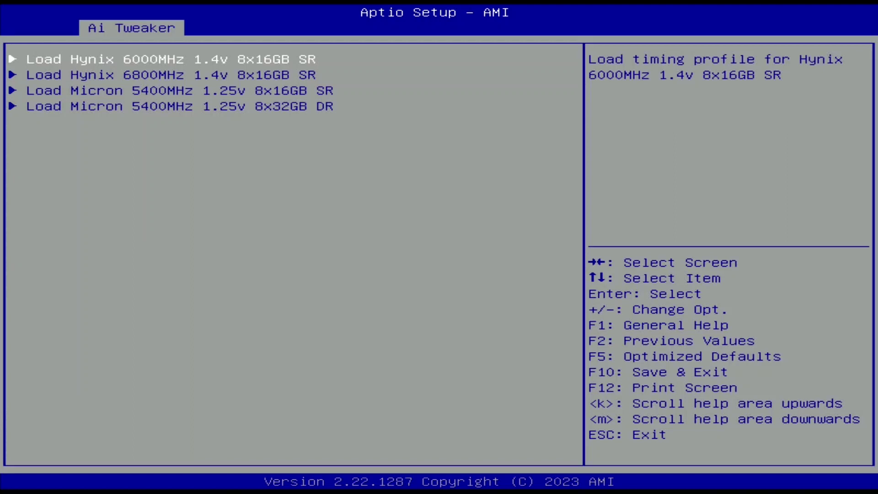
{"action": "key", "text": "Down"}
{"action": "key", "text": "Return"}
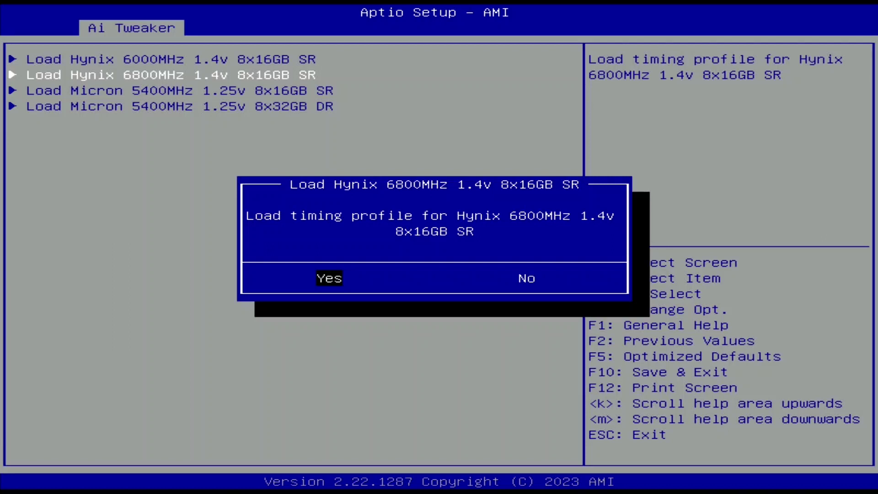
{"action": "key", "text": "Return"}
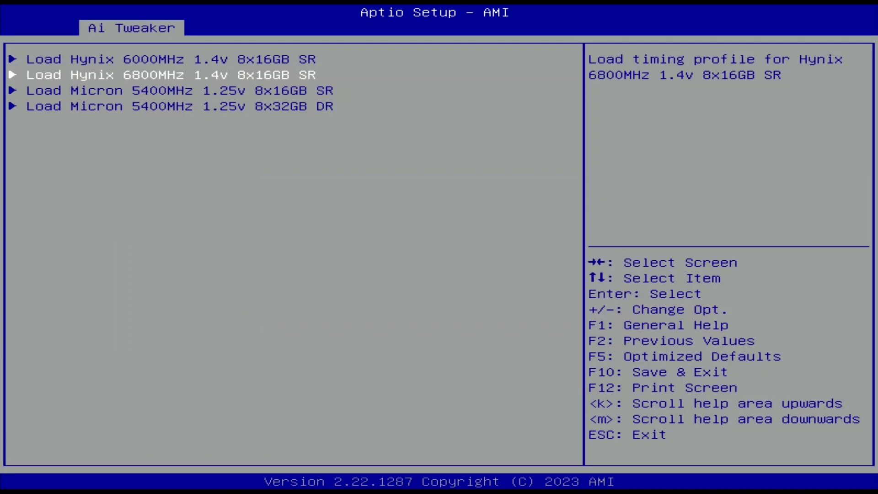
{"action": "key", "text": "Escape"}
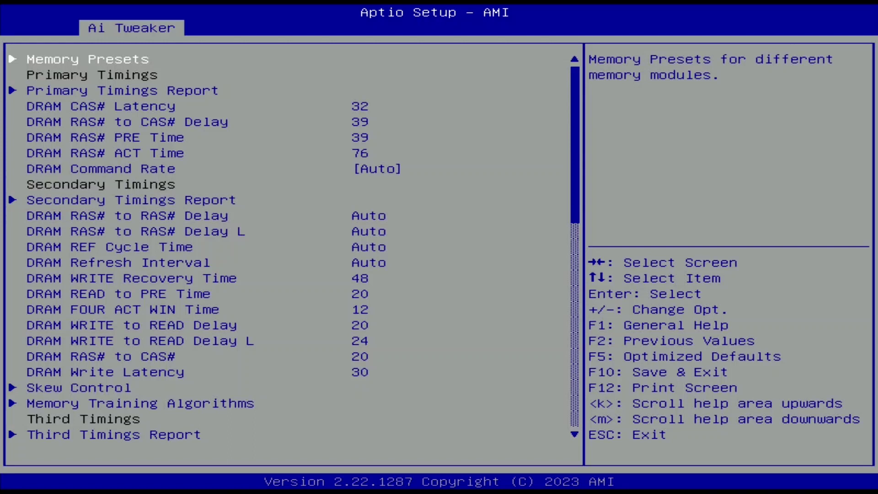
{"action": "key", "text": "Escape"}
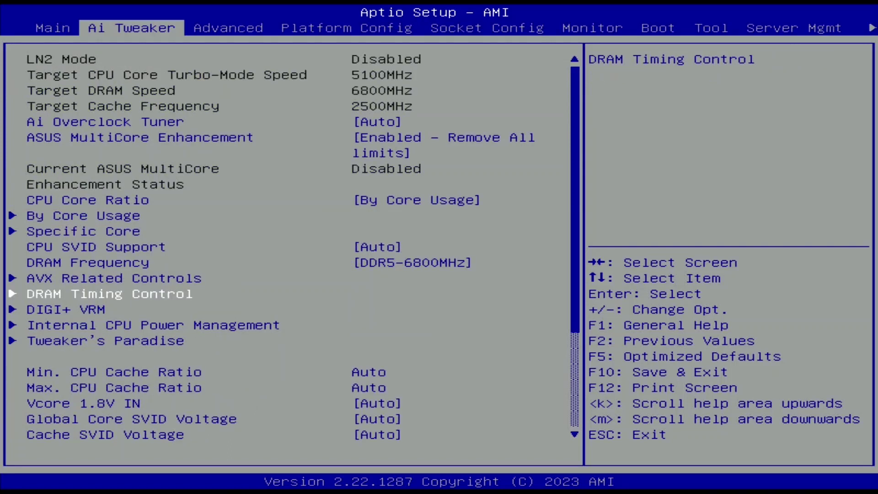
Set Max. CPU Cache Ratio to 27.
{"action": "key", "text": "Down"}
{"action": "key", "text": "Down"}
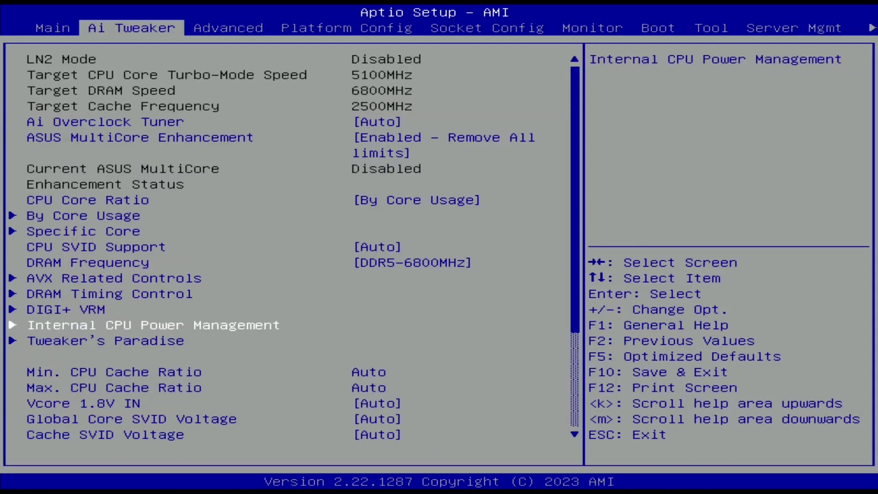
{"action": "key", "text": "Down"}
{"action": "key", "text": "Down"}
{"action": "key", "text": "Down"}
{"action": "key", "text": "Return"}
{"action": "type", "text": "27"}
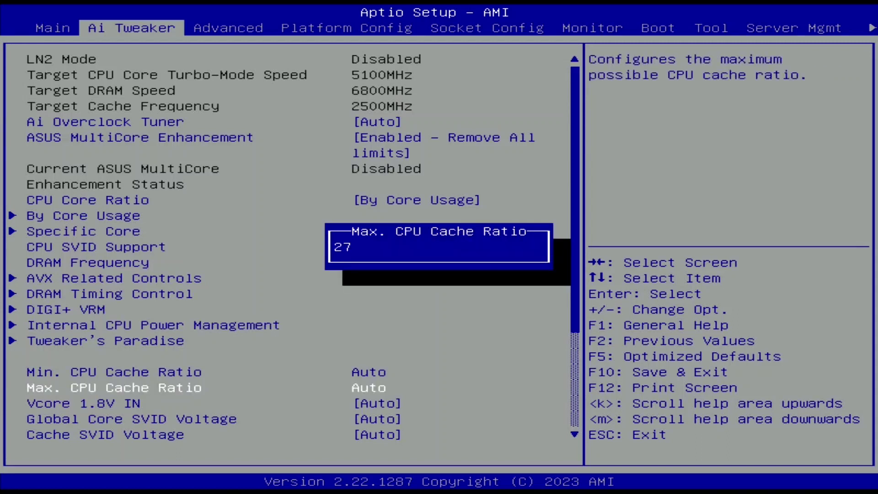
{"action": "key", "text": "Return"}
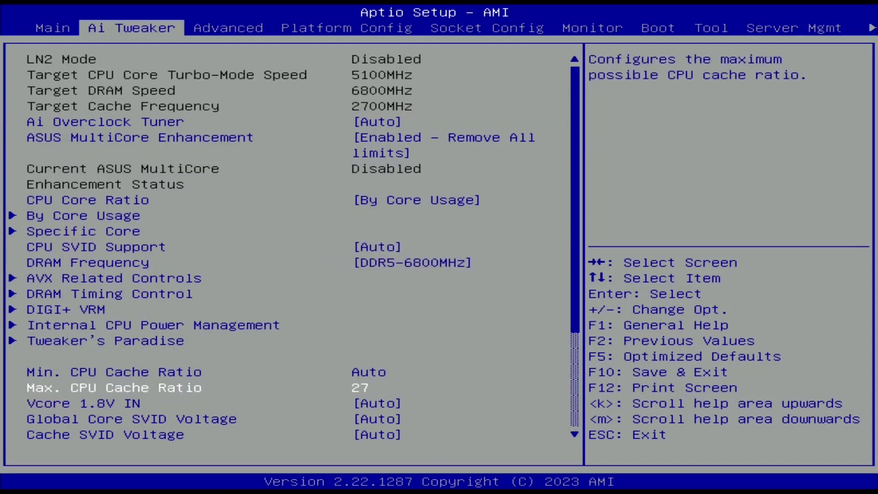
Put Vcore 1.8V IN in Manual Mode with a 2.4 V CPU Core Voltage Override.
{"action": "key", "text": "Down"}
{"action": "key", "text": "Return"}
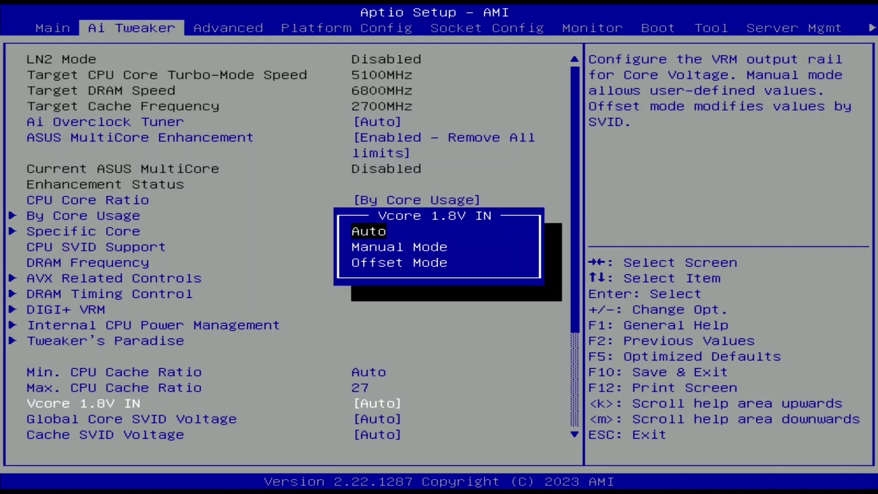
{"action": "key", "text": "Down"}
{"action": "key", "text": "Return"}
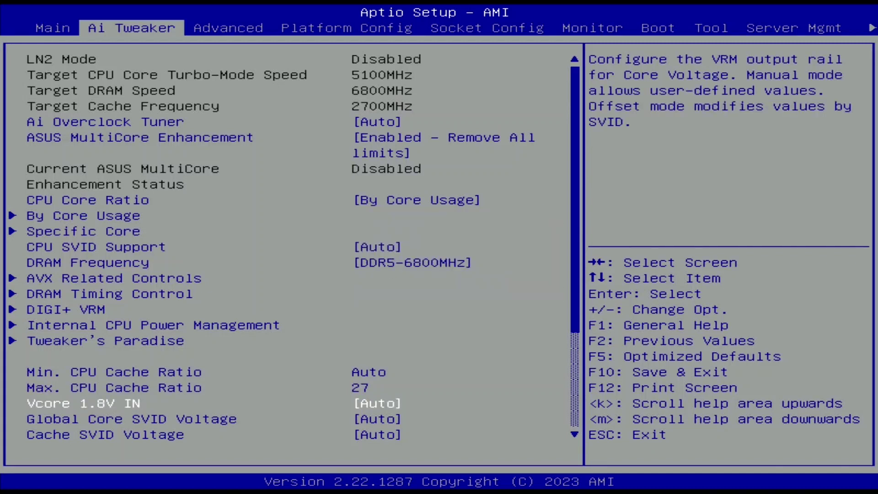
{"action": "key", "text": "Down"}
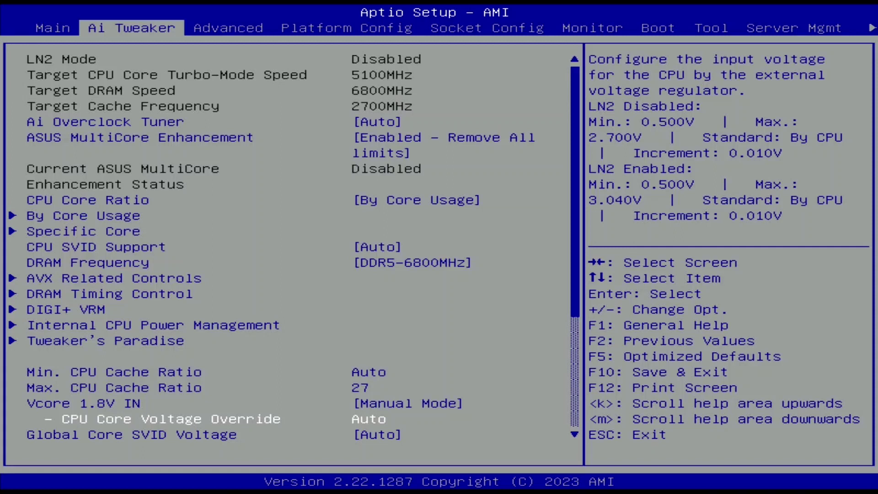
{"action": "key", "text": "Return"}
{"action": "type", "text": "2.4"}
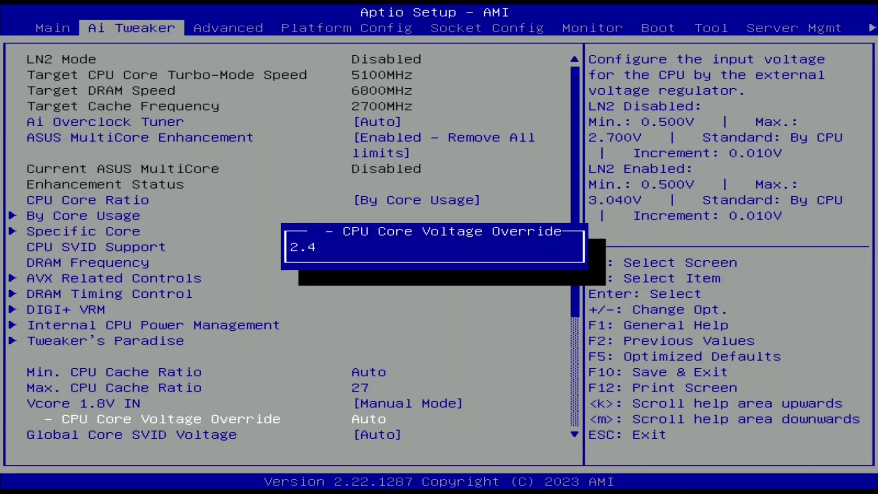
{"action": "key", "text": "Return"}
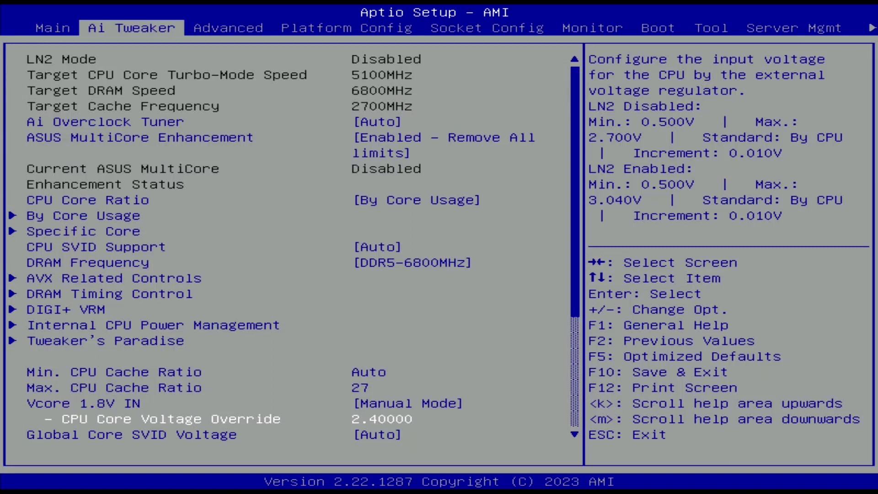
Switch Global Core SVID Voltage to Adaptive Mode with 1.35 V Additional Turbo Mode CPU Core Voltage.
{"action": "key", "text": "Down"}
{"action": "key", "text": "Return"}
{"action": "key", "text": "Down"}
{"action": "key", "text": "Down"}
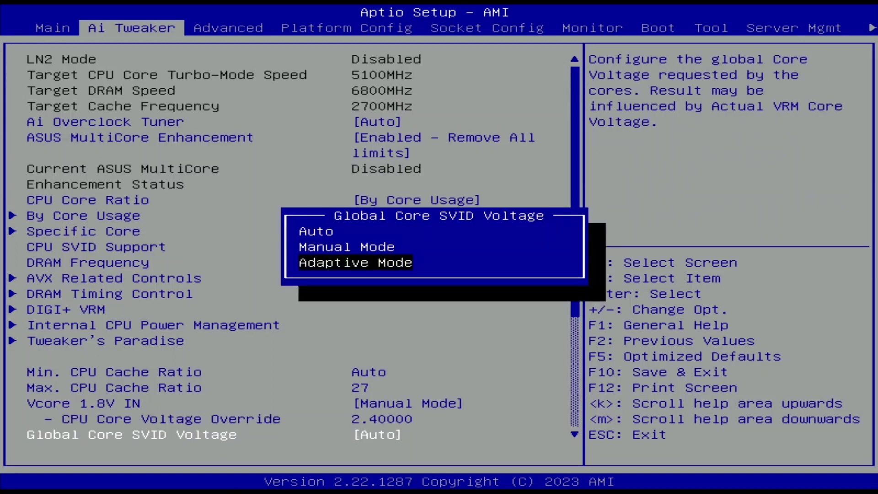
{"action": "key", "text": "Return"}
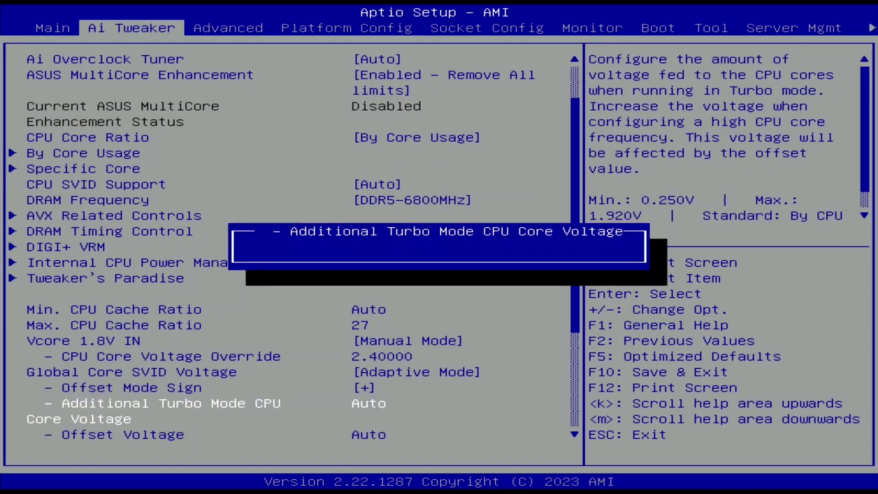
{"action": "type", "text": "1.35"}
{"action": "key", "text": "Return"}
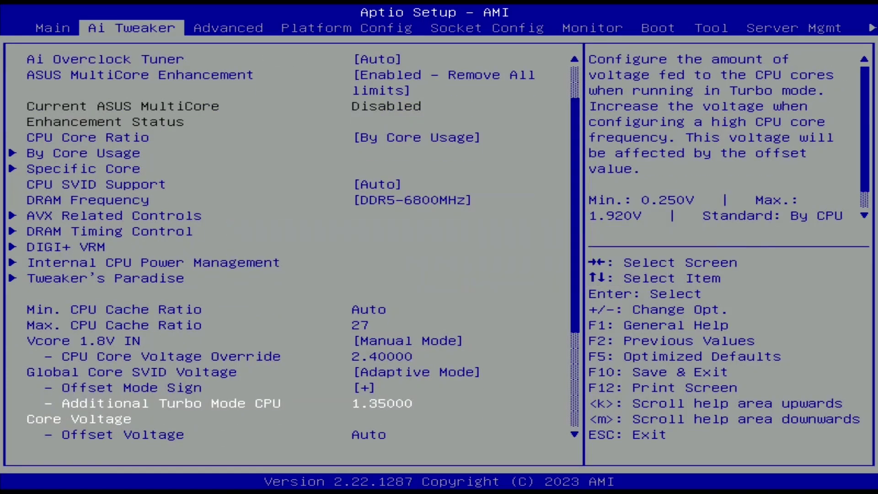